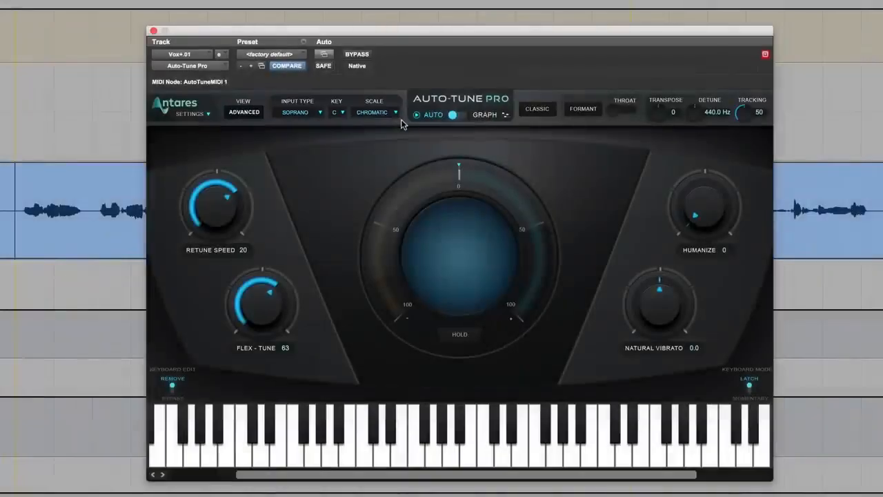
Set the Auto-Tune input type to Alto/Tenor and the key and scale to D Major
left_click(316, 113)
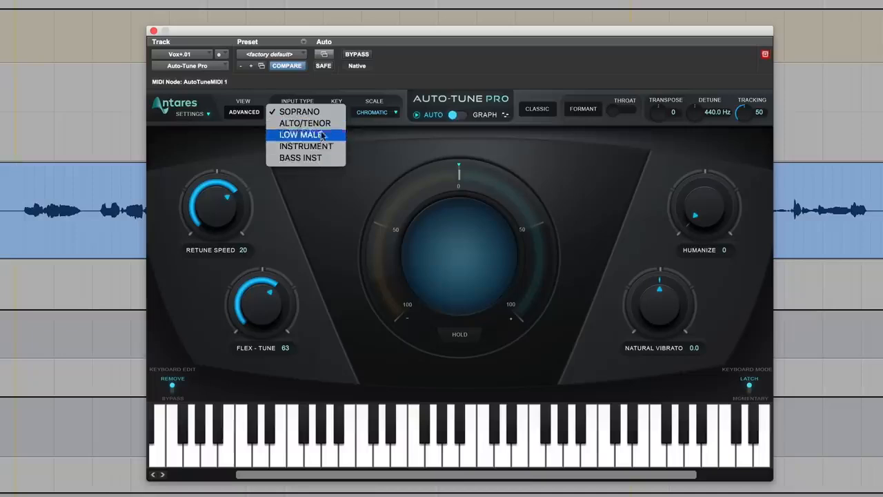
left_click(325, 123)
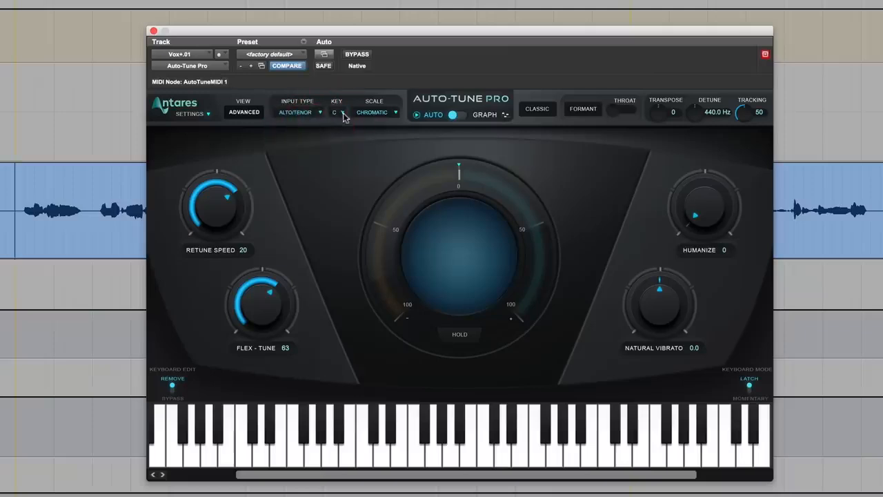
left_click(342, 113)
left_click(343, 135)
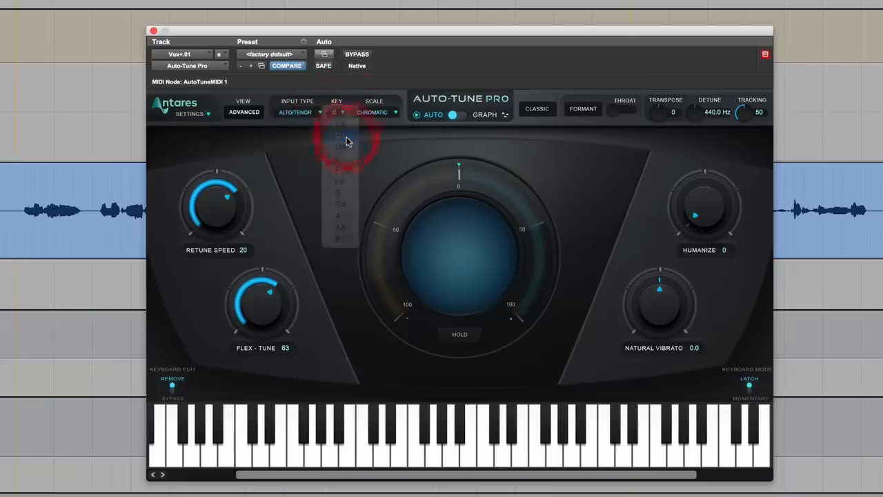
left_click(388, 113)
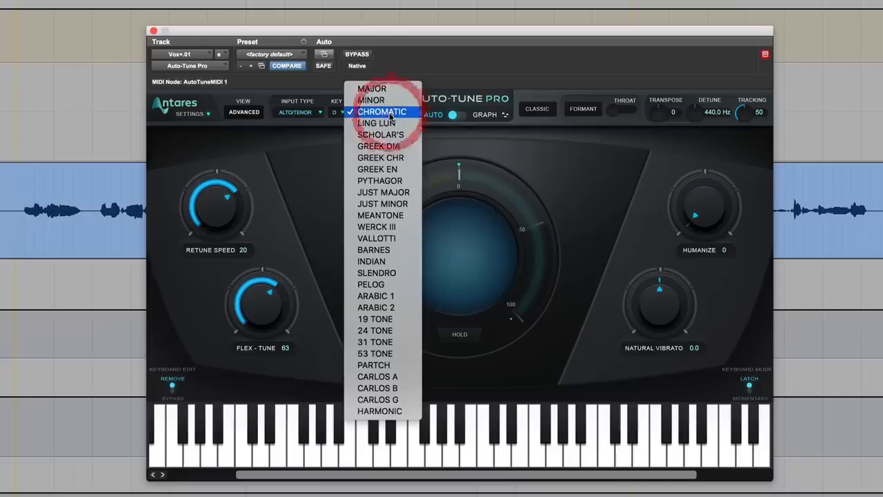
left_click(396, 94)
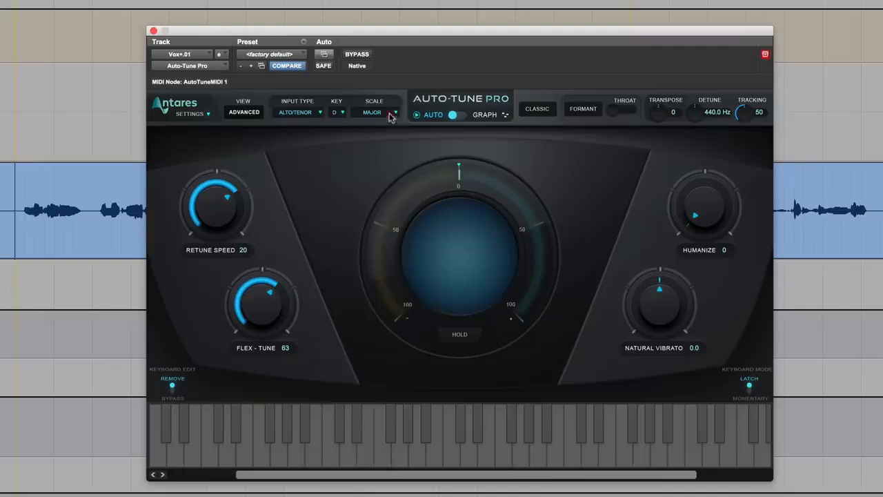
Switch the scale to Chromatic for comparison and return it to Major
left_click(390, 112)
left_click(392, 134)
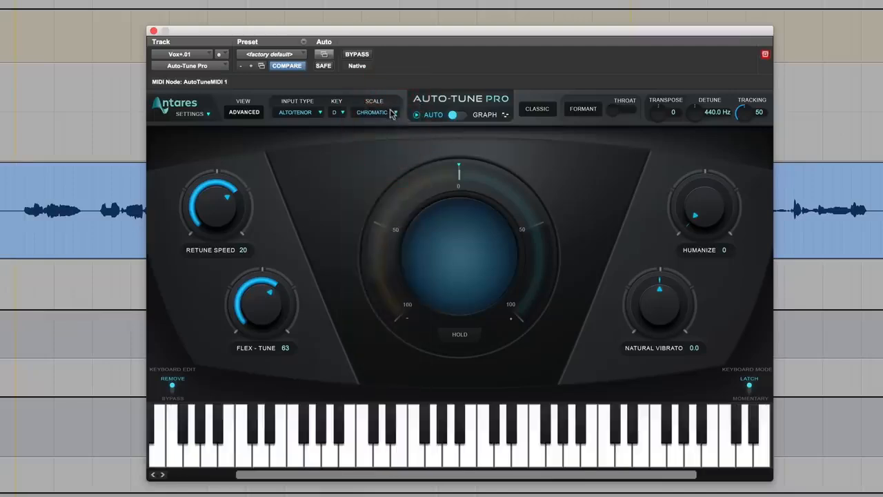
left_click(391, 112)
left_click(392, 93)
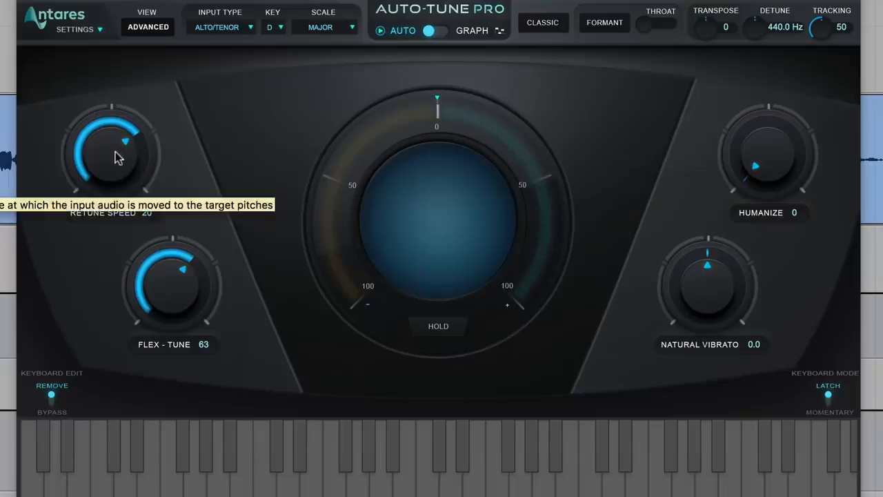
Set the Retune Speed to 85 and Humanize to 40
left_click_drag(115, 151, 114, 211)
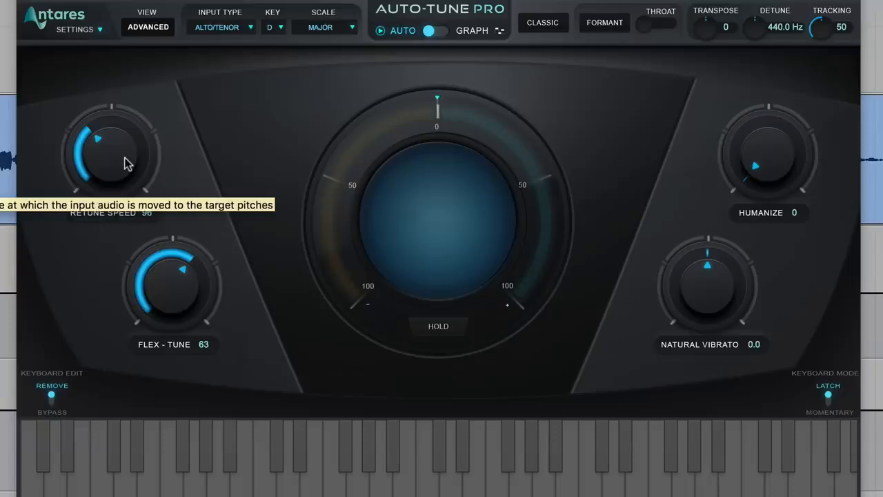
left_click_drag(125, 162, 126, 159)
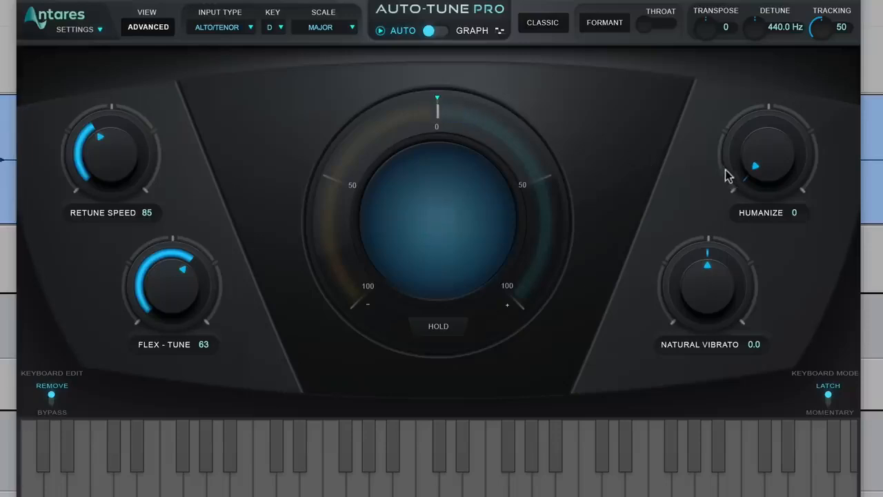
left_click_drag(764, 178, 757, 101)
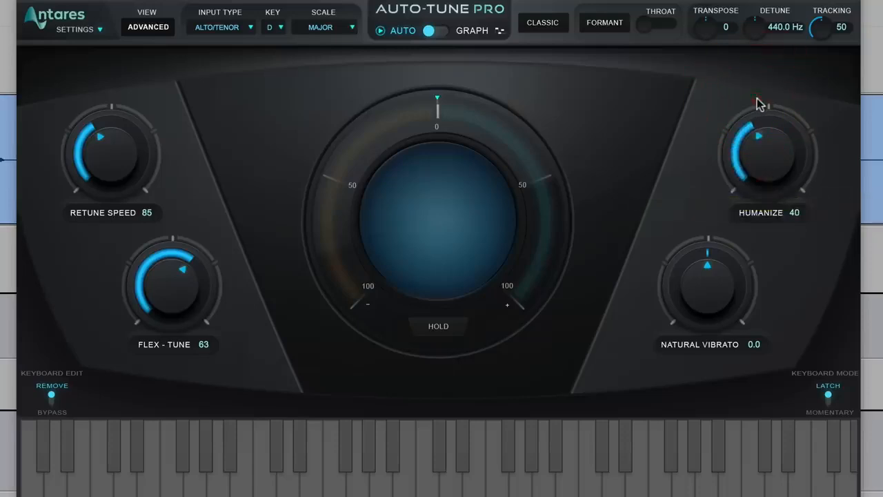
Play the vocal from near the end of the clip, bypassing and re-enabling Auto-Tune to compare the sound
scroll(86, 3, "right", 5)
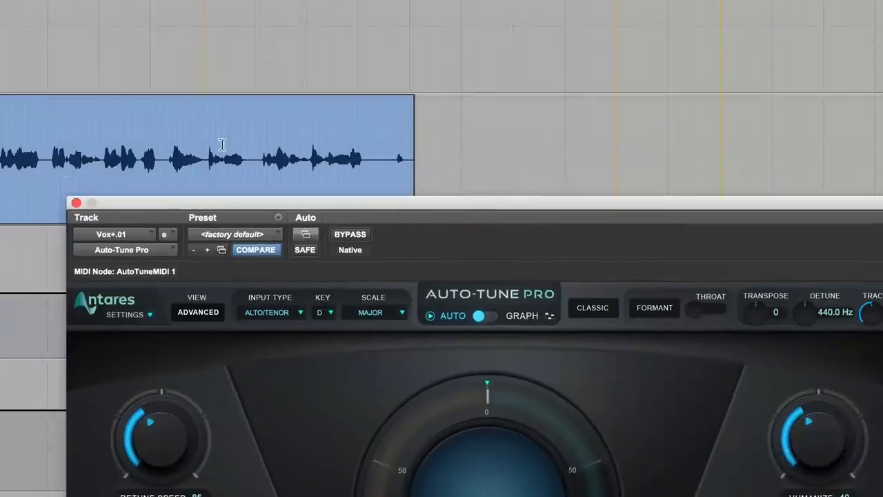
left_click(204, 144)
key("space")
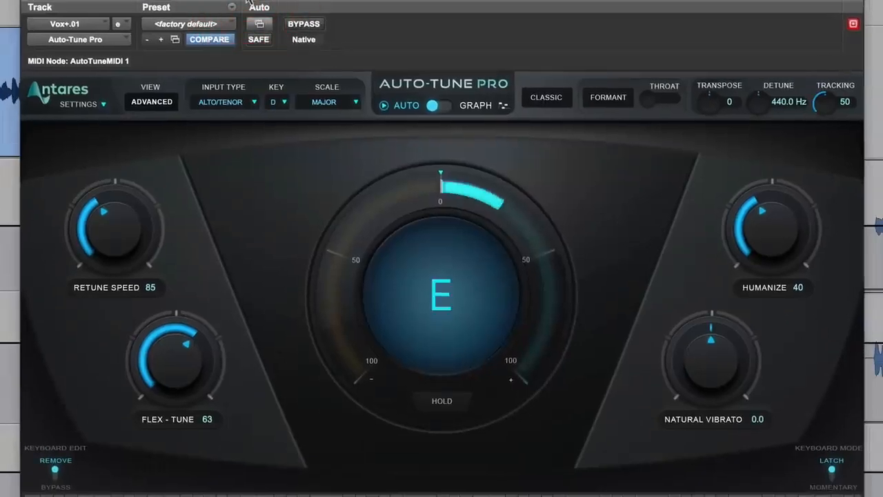
left_click(305, 25)
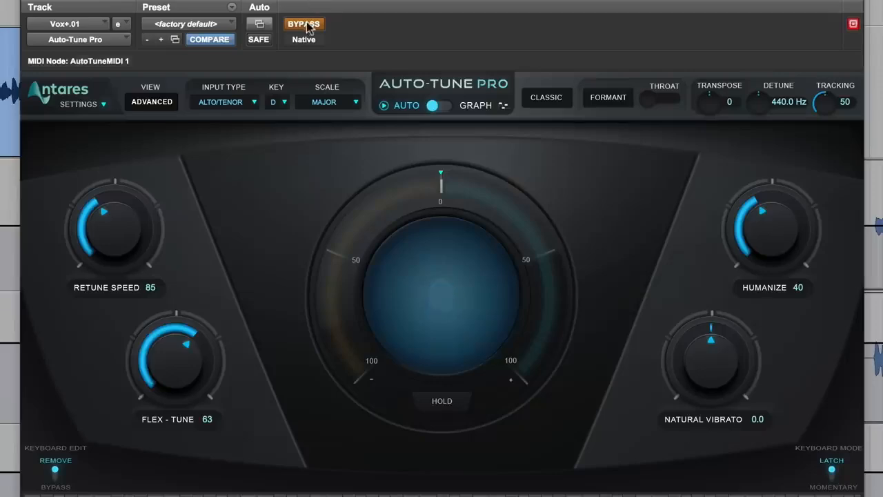
left_click(308, 24)
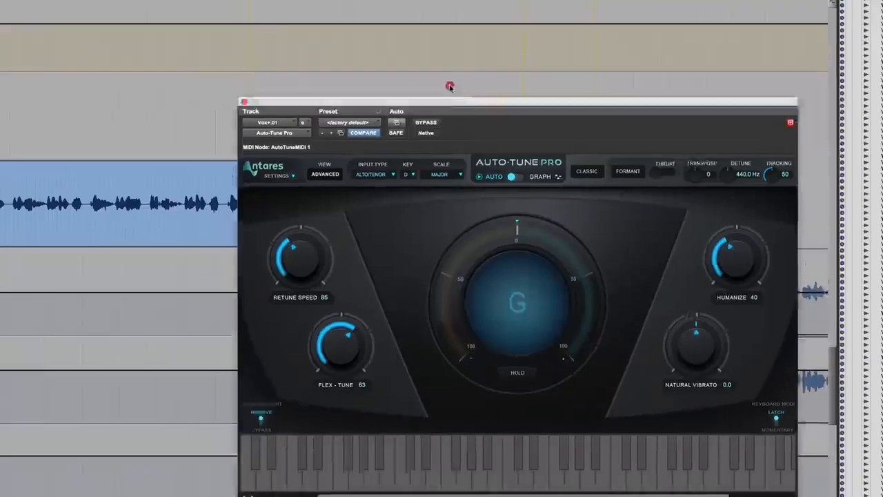
Play the sustained vocal note before the gap in the clip with Auto-Tune bypassed
left_click_drag(450, 87, 476, 58)
key("t")
key("t")
key("t")
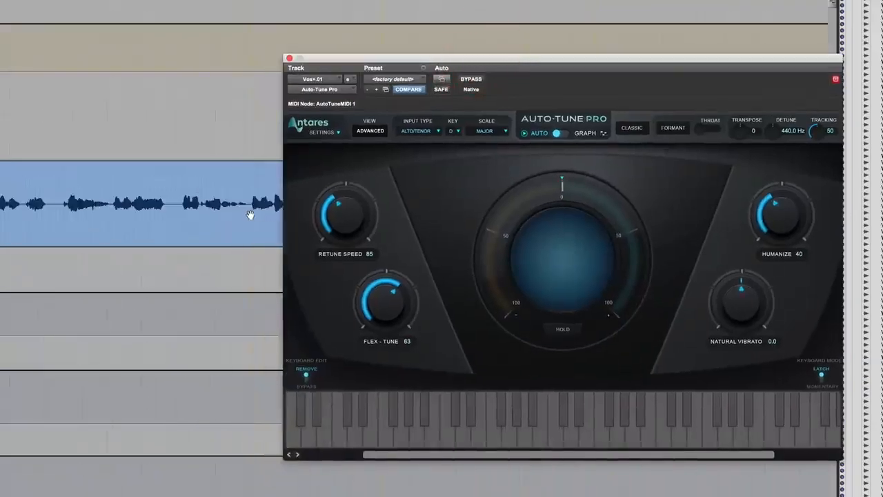
key("t")
key("t")
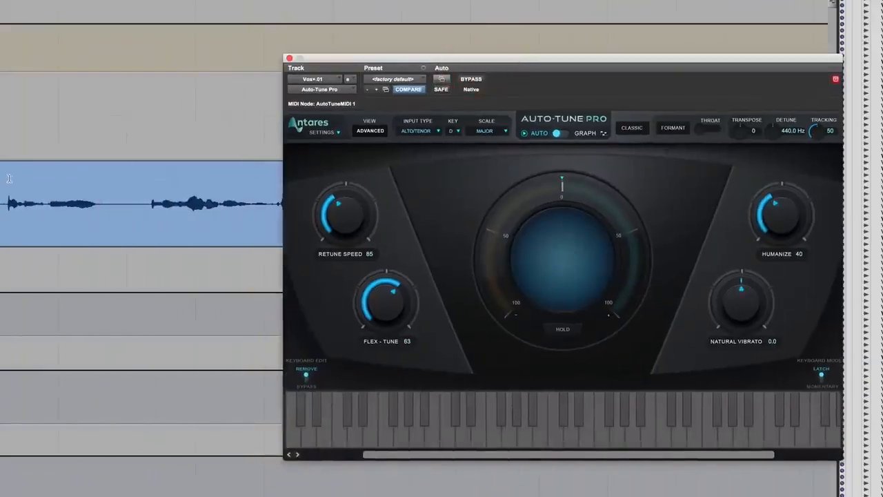
left_click(47, 196)
left_click(471, 79)
key("space")
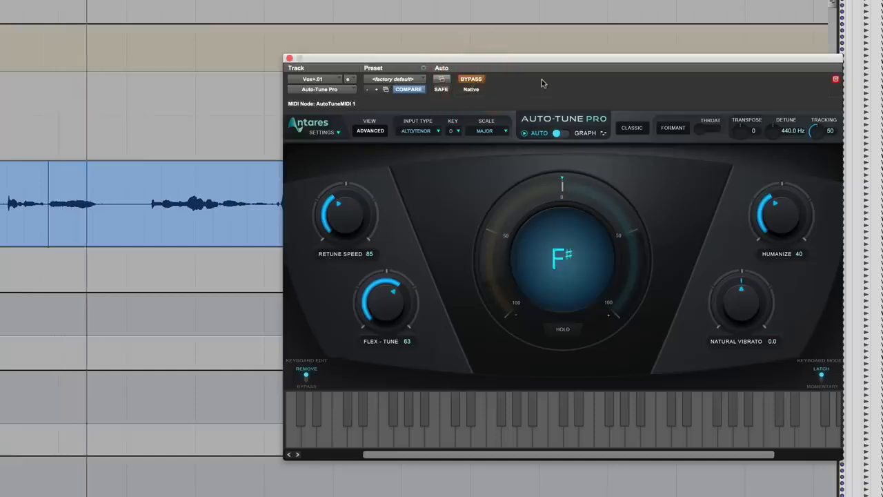
key("space")
Re-enable Auto-Tune and play the same sustained note with the correction active
left_click(471, 78)
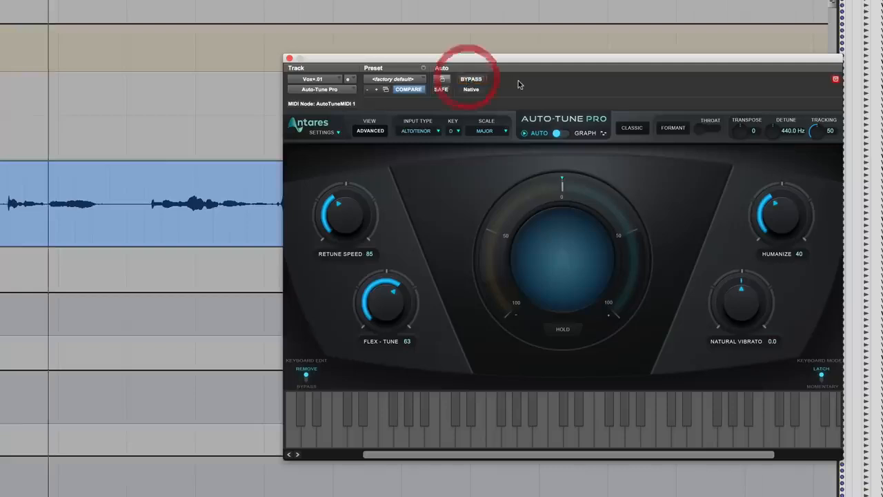
key("space")
key("space")
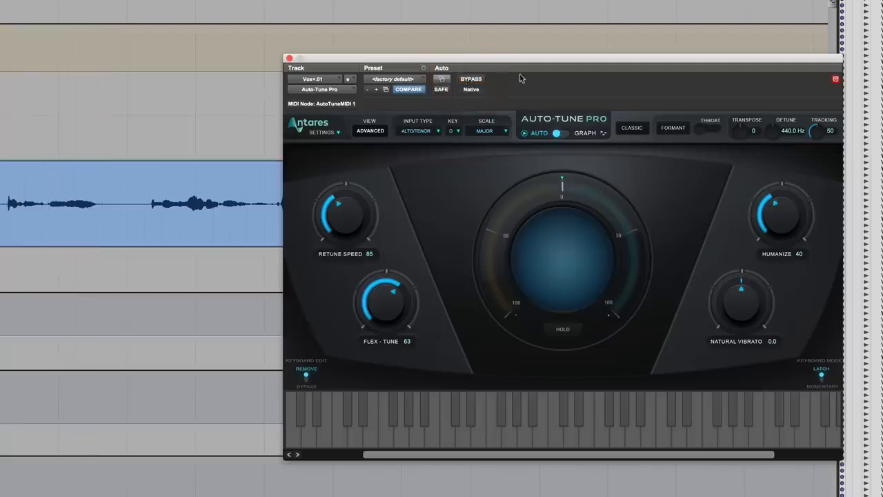
Reposition the Auto-Tune window and bring another phrase of the vocal clip into view
left_click_drag(516, 65, 427, 70)
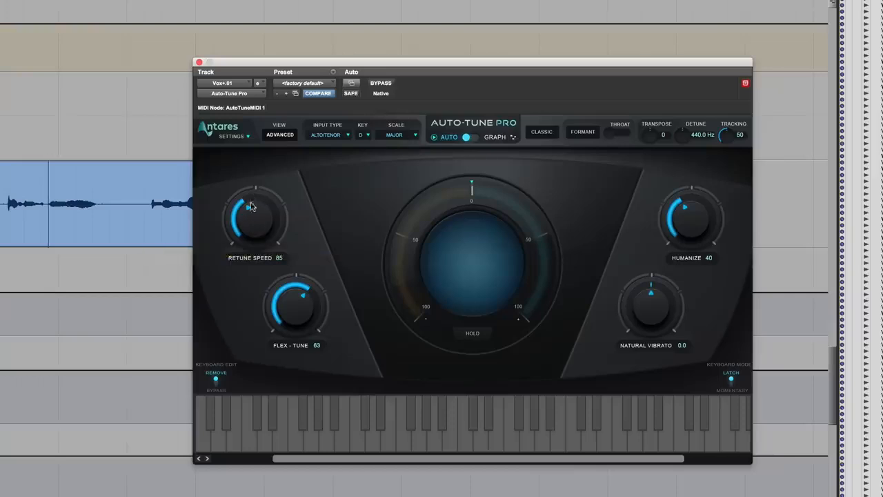
scroll(250, 209, "right", 10)
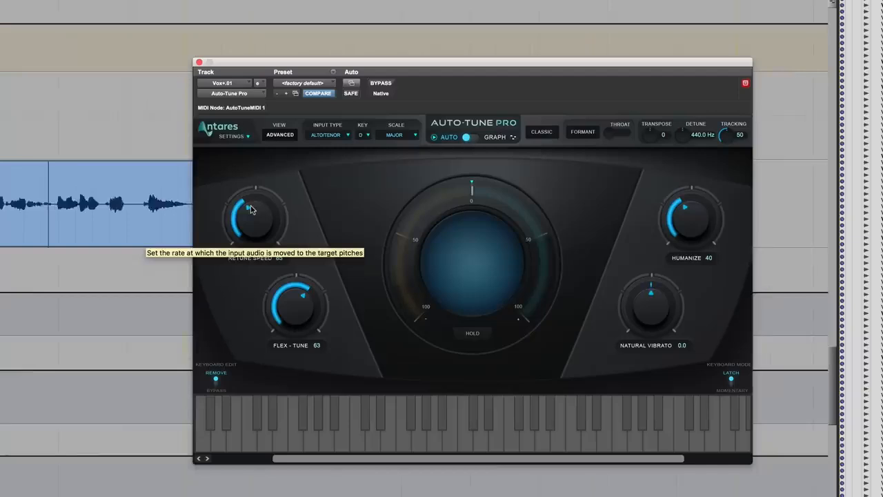